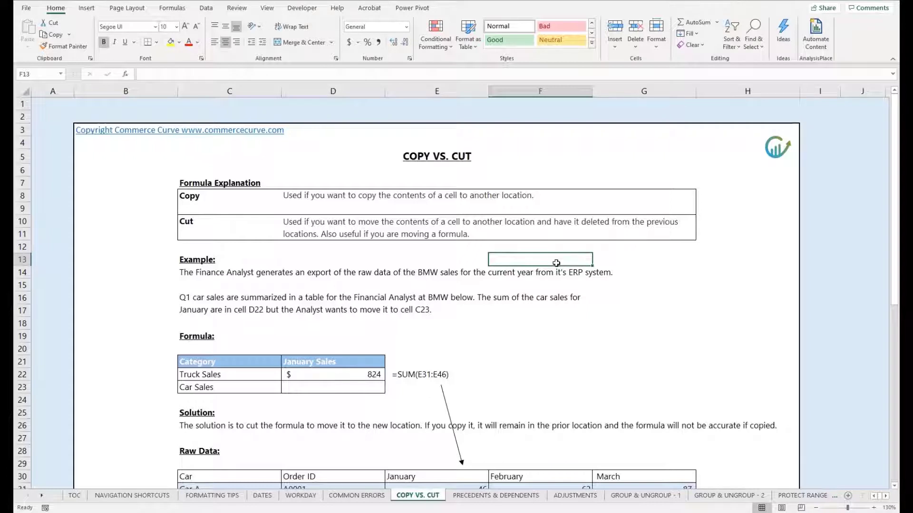
Copy the January truck sales formula from D22 into the Car Sales cell D23.
click(329, 373)
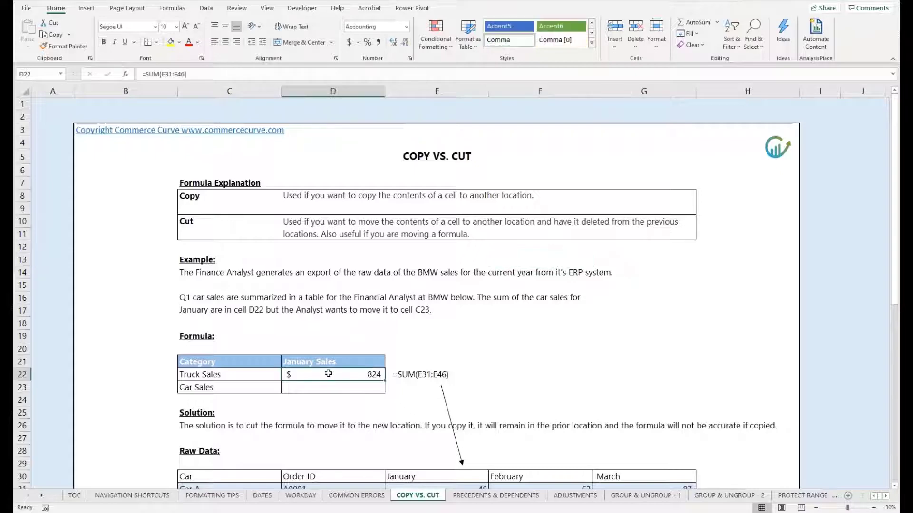
scroll(488, 327, down, 3)
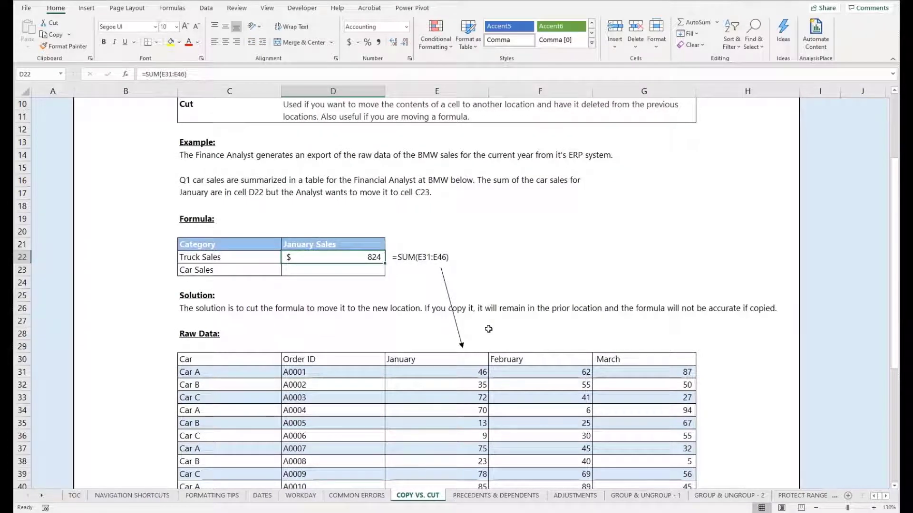
key(ctrl+c)
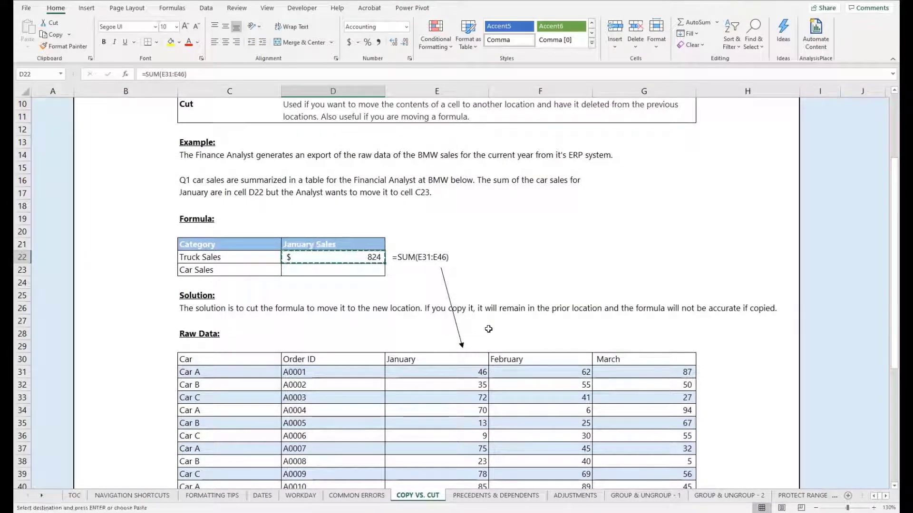
key(Down)
key(ctrl+v)
Inspect which January cells in the raw data the pasted formula in D23 refers to.
key(F2)
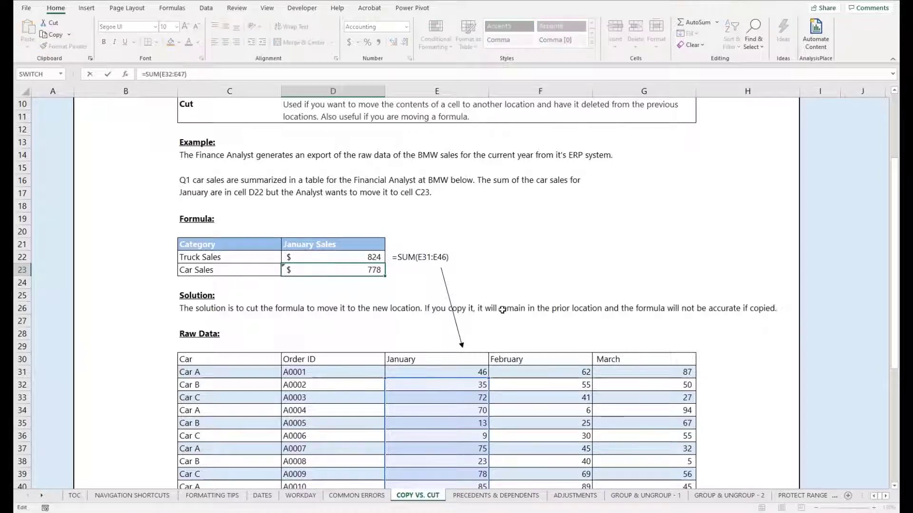
scroll(505, 310, down, 2)
scroll(545, 303, down, 1)
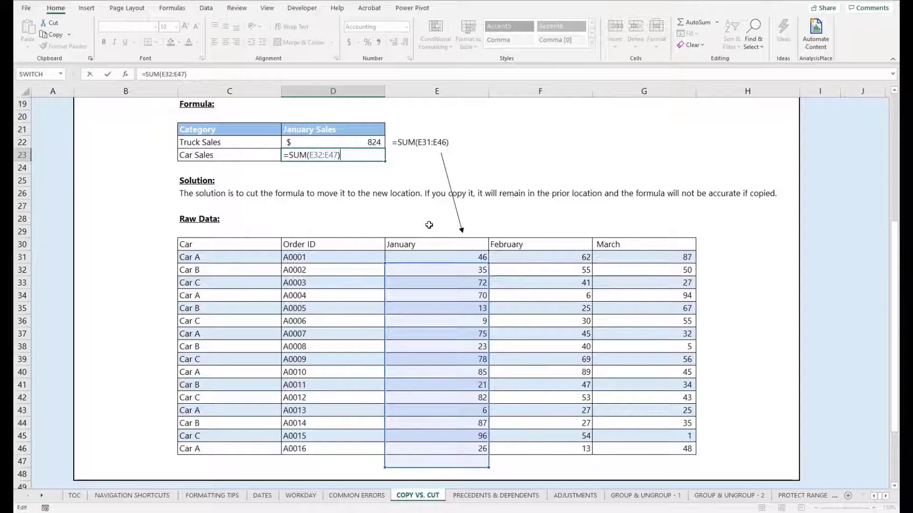
key(ctrl+Return)
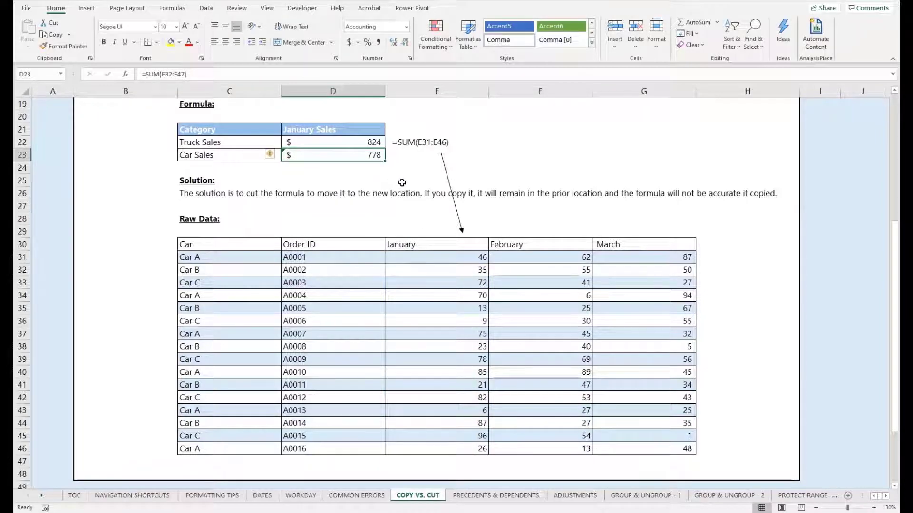
Make the range in D22's formula absolute so it reads =SUM($E$31:$E$46).
scroll(401, 184, up, 2)
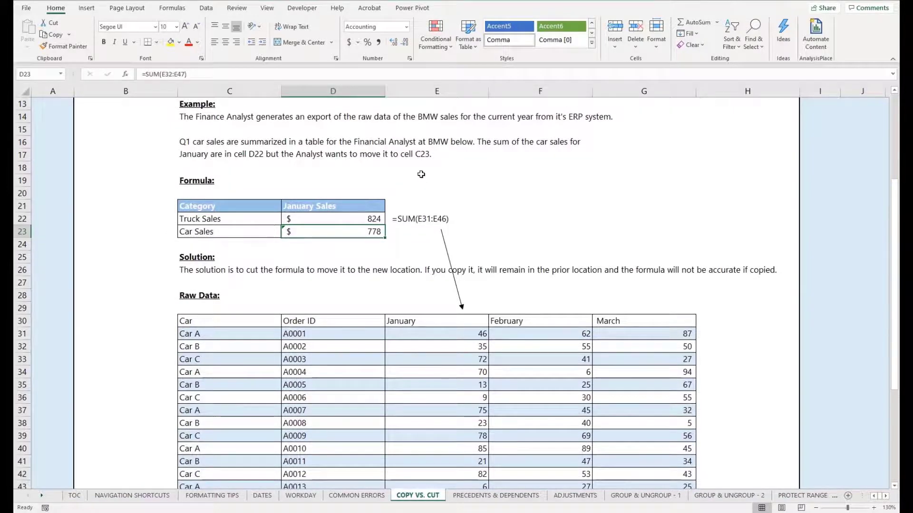
scroll(421, 182, up, 2)
double_click(351, 292)
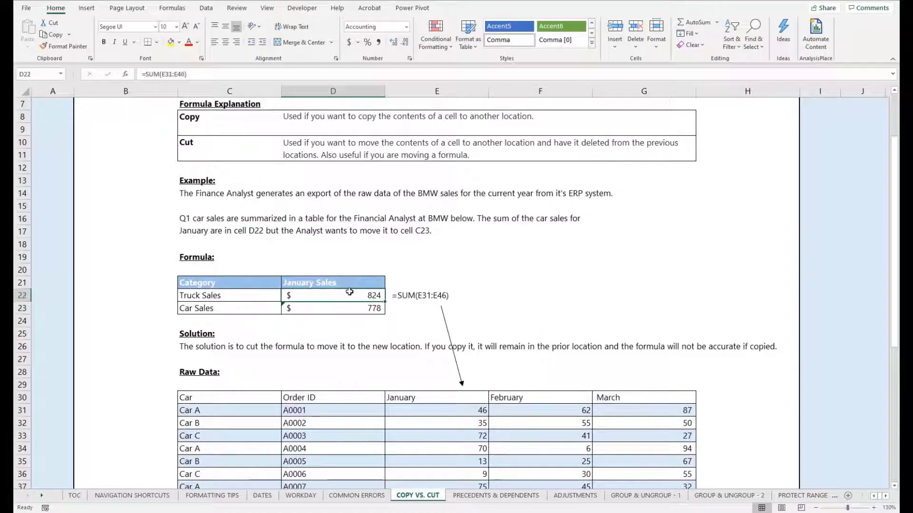
click(313, 296)
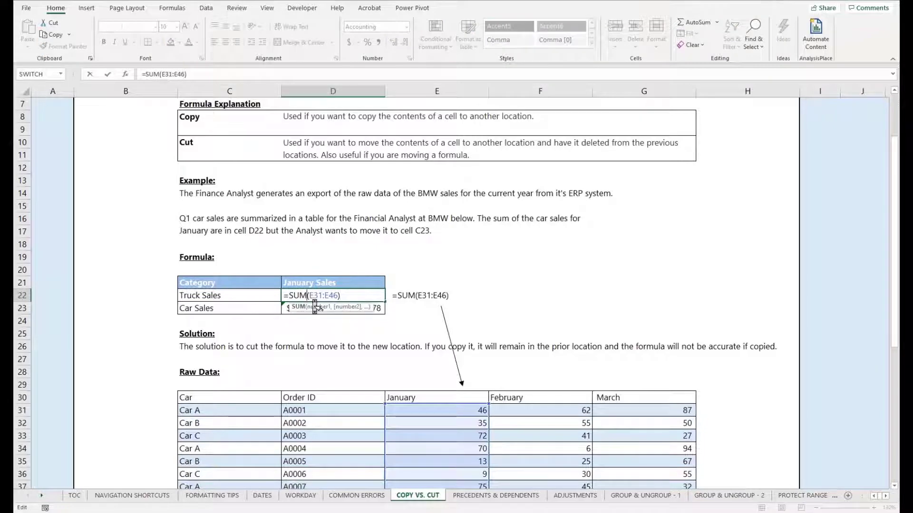
key(F4)
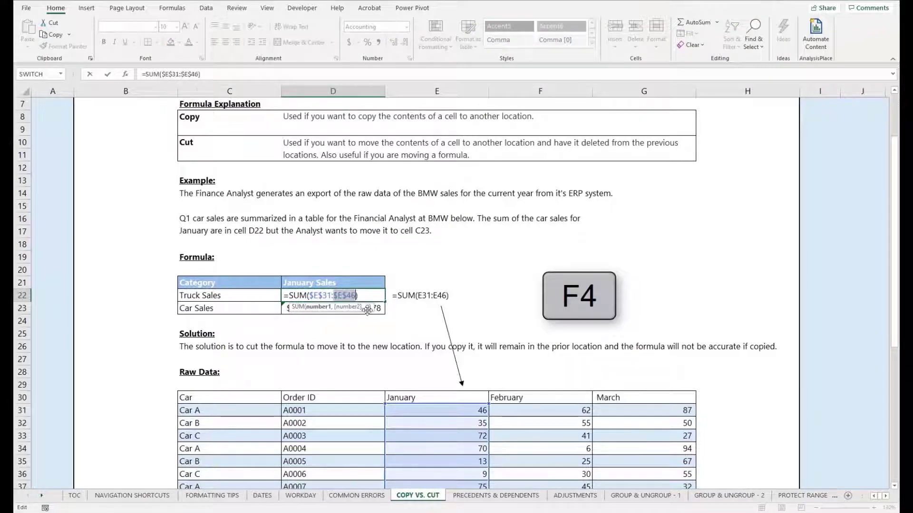
key(Return)
Clear D23 and paste a copy of the absolute-reference formula from D22 into it.
key(Delete)
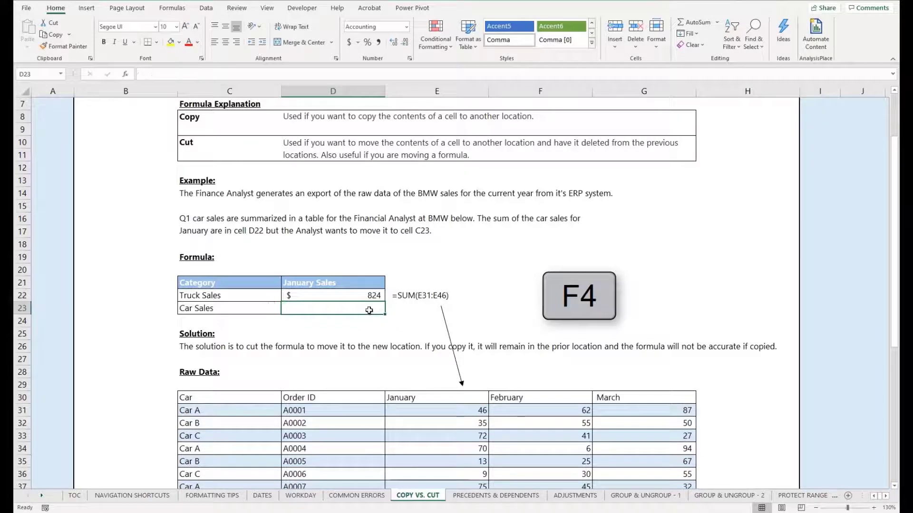
key(Up)
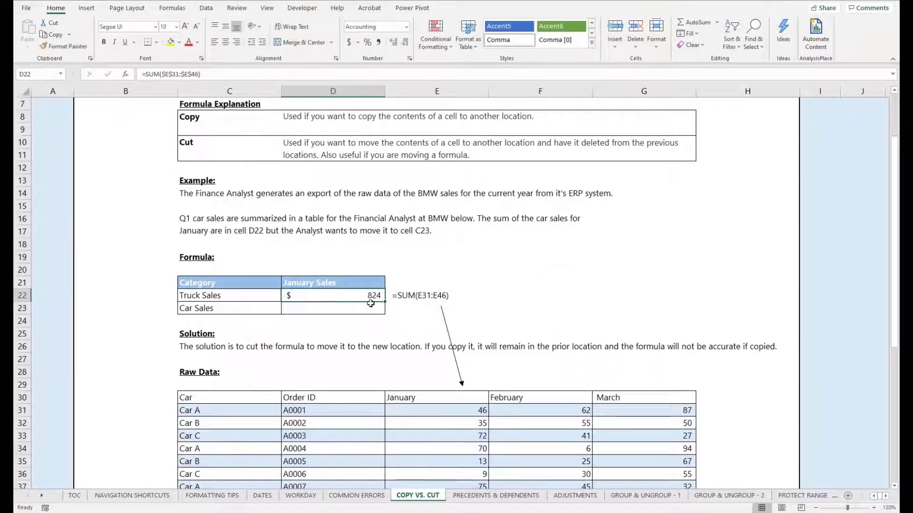
key(ctrl+x)
key(Down)
key(ctrl+v)
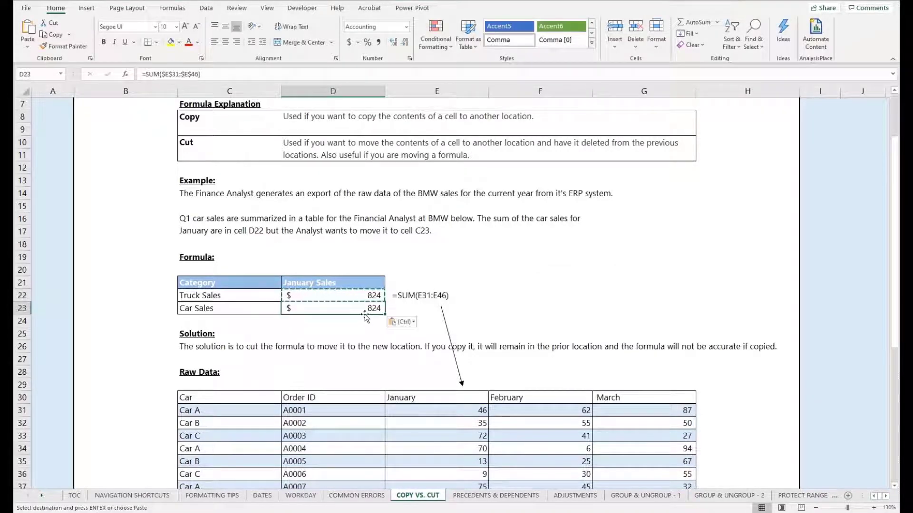
Check the range used by the formula in D23 against the raw data and compare it with D22's formula.
scroll(366, 331, down, 1)
scroll(366, 330, down, 3)
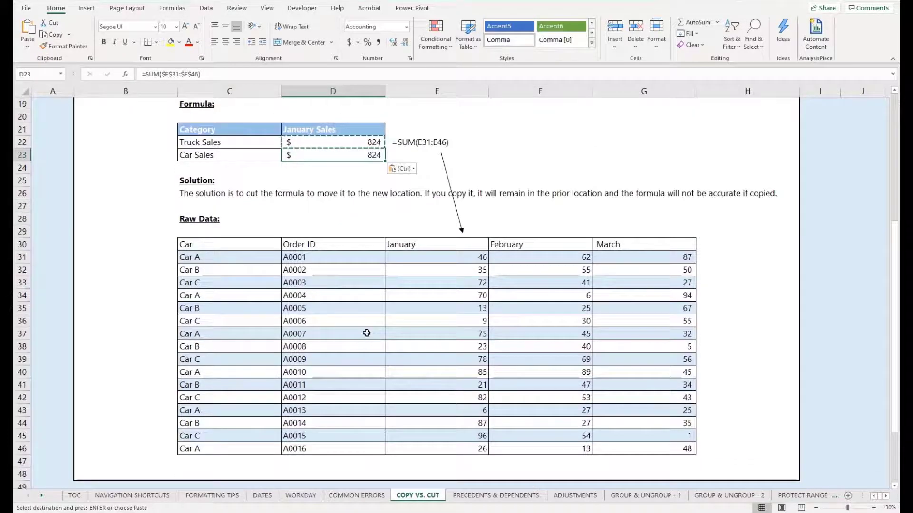
key(F2)
key(Escape)
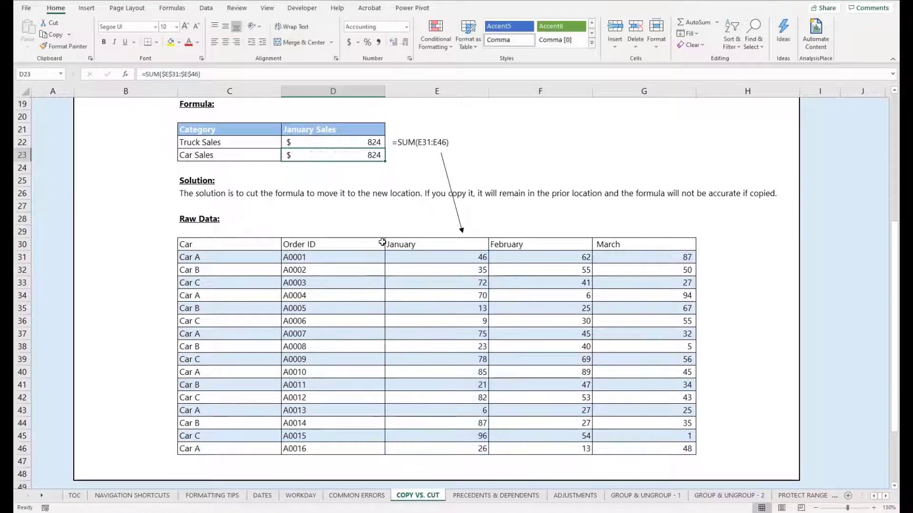
scroll(384, 240, up, 2)
click(383, 220)
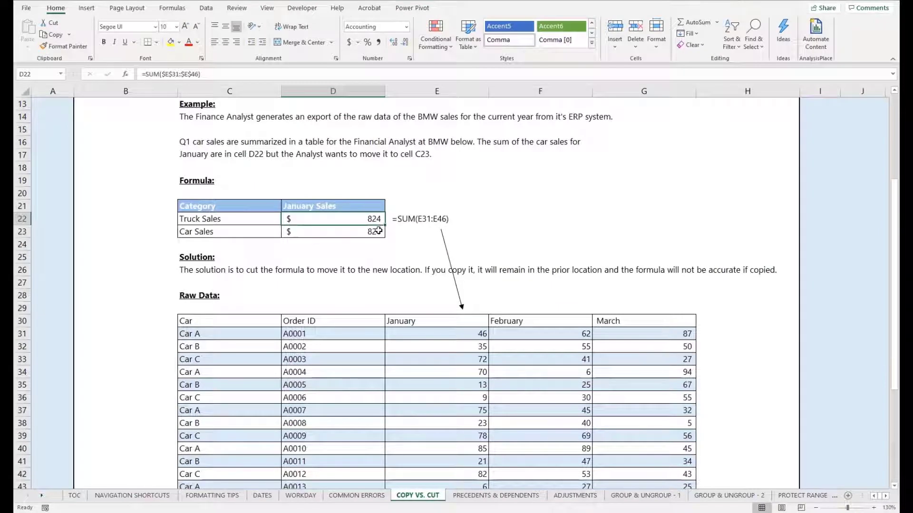
click(378, 231)
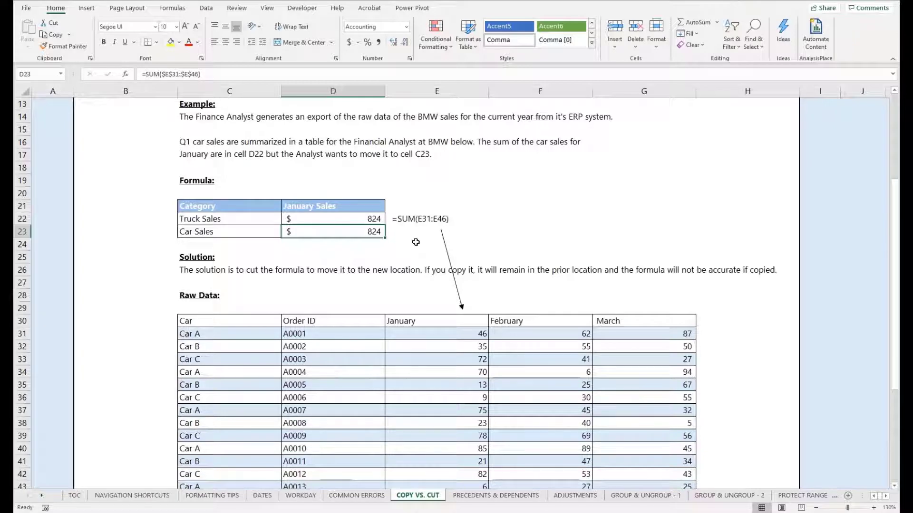
Undo the edits to D22 and D23 back to before the first formula copy was pasted.
key(ctrl+z)
key(ctrl+z)
key(ctrl+z)
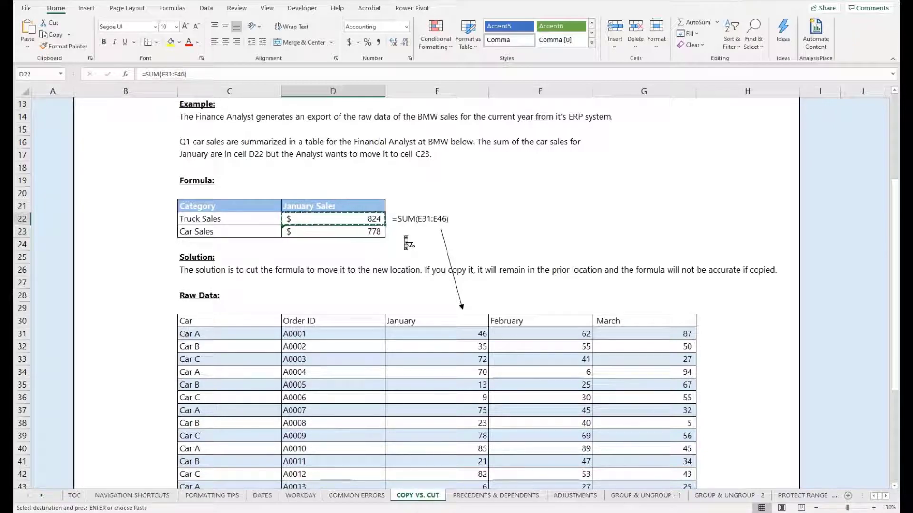
key(ctrl+z)
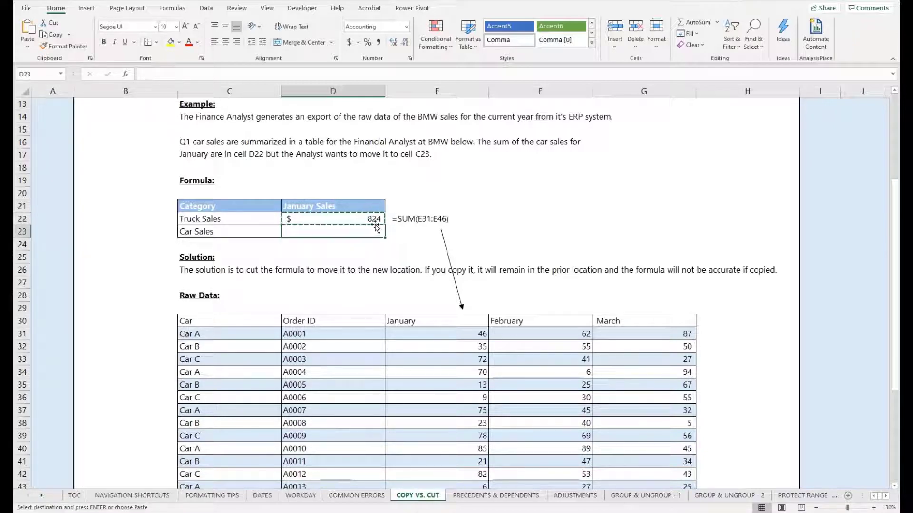
Cut the formula =SUM(E31:E46) from D22 and paste it into the Car Sales cell D23.
click(377, 217)
key(Escape)
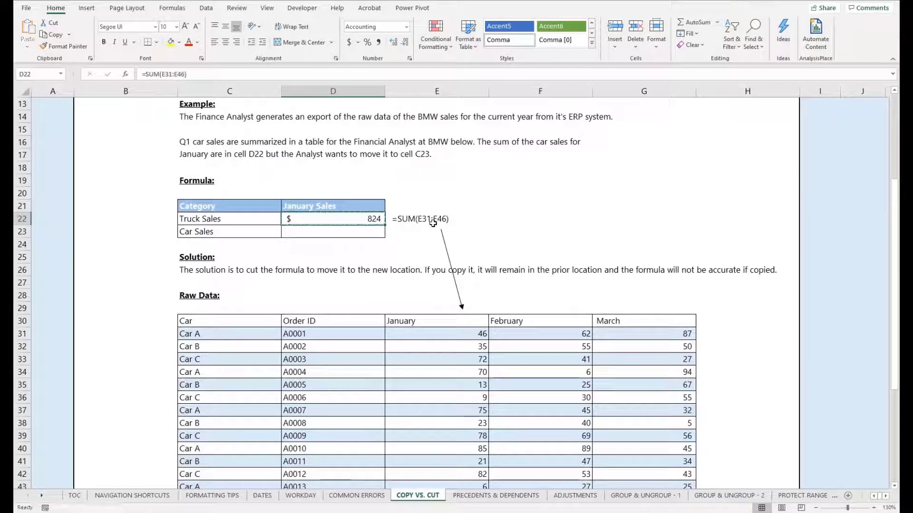
key(Escape)
key(ctrl+x)
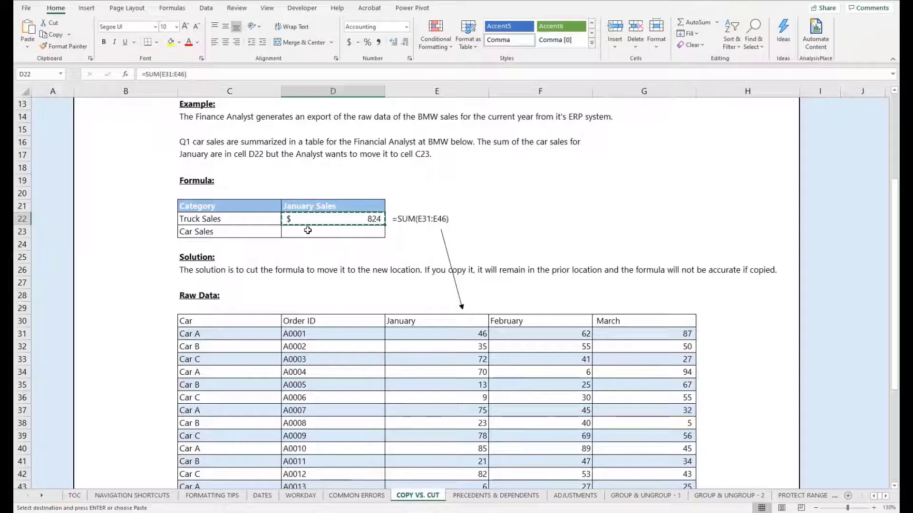
click(308, 231)
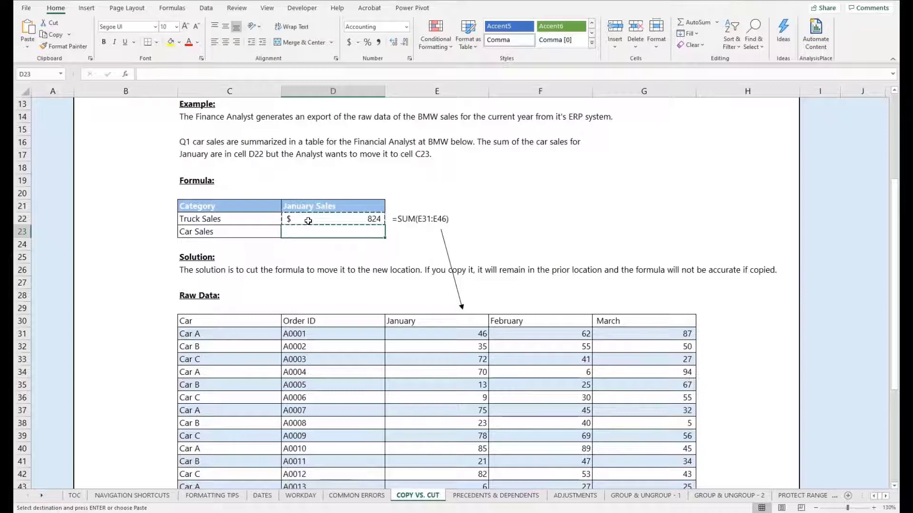
key(ctrl+v)
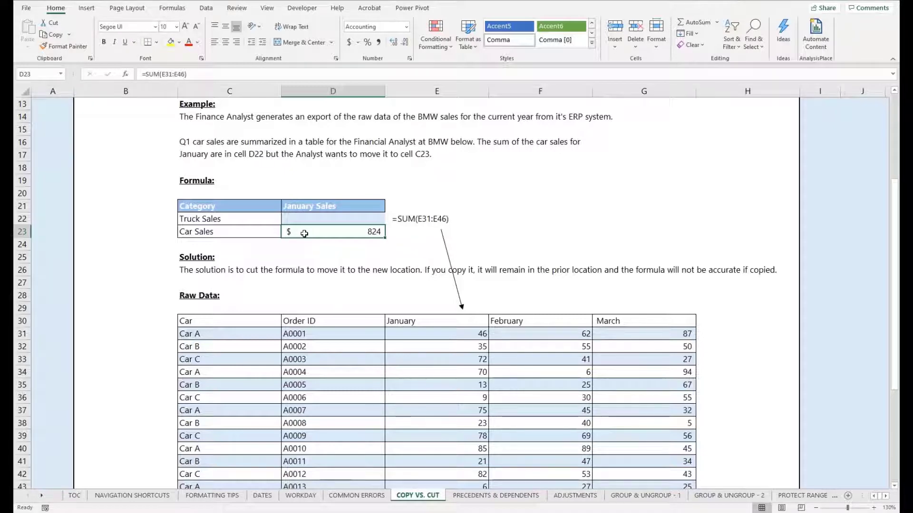
Inspect the moved formula in D23 and the January range it covers in the raw data.
double_click(304, 233)
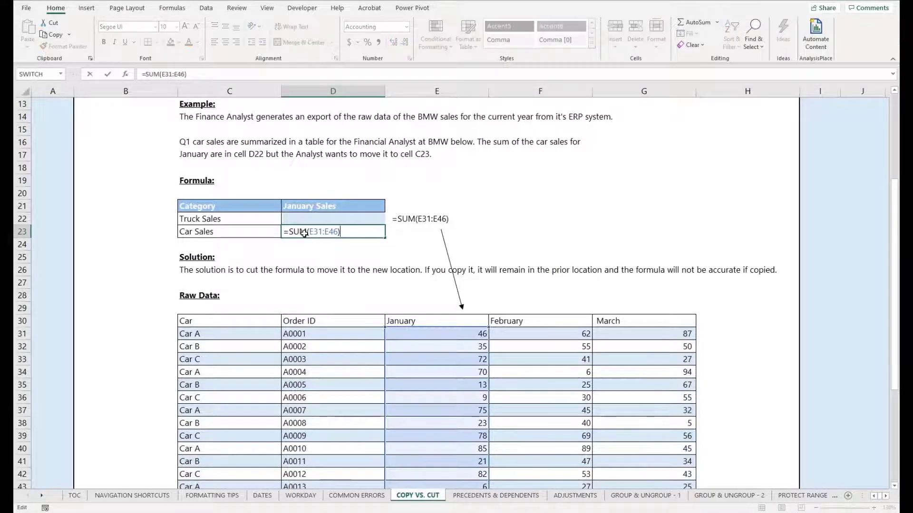
scroll(304, 234, down, 3)
scroll(304, 234, up, 1)
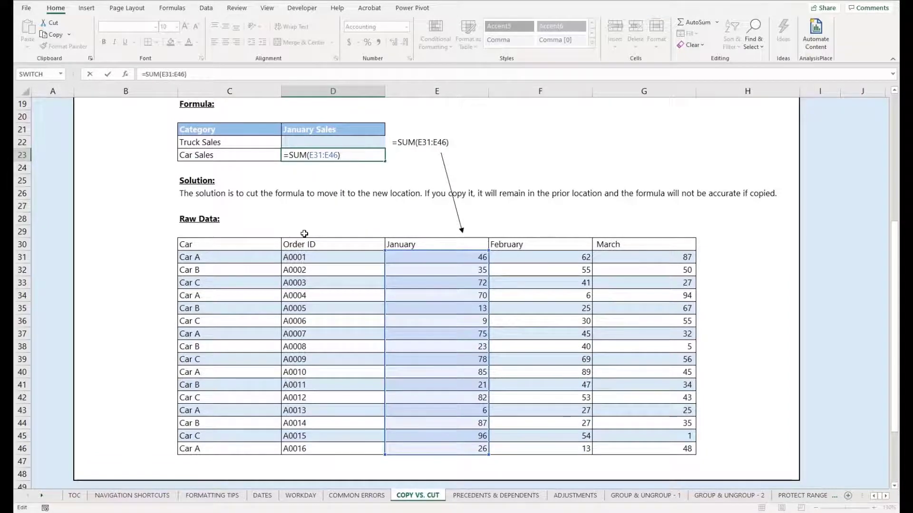
scroll(304, 233, up, 1)
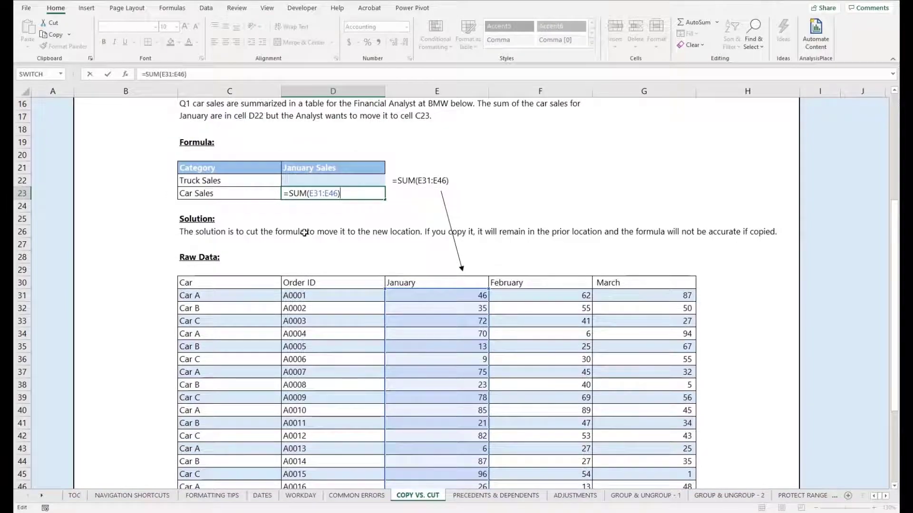